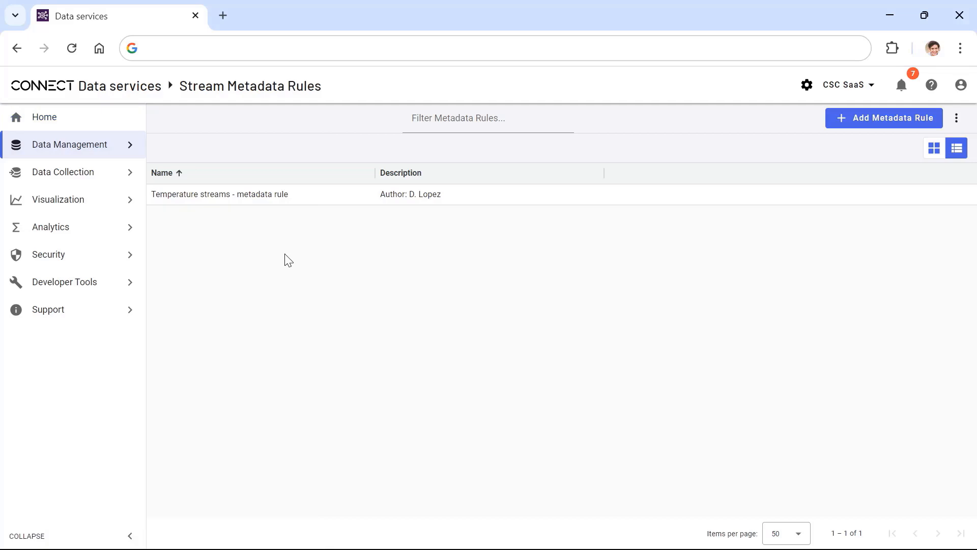
Step: Open the Sequential Data Store and examine the names, IDs and types in its list of streams
click(132, 147)
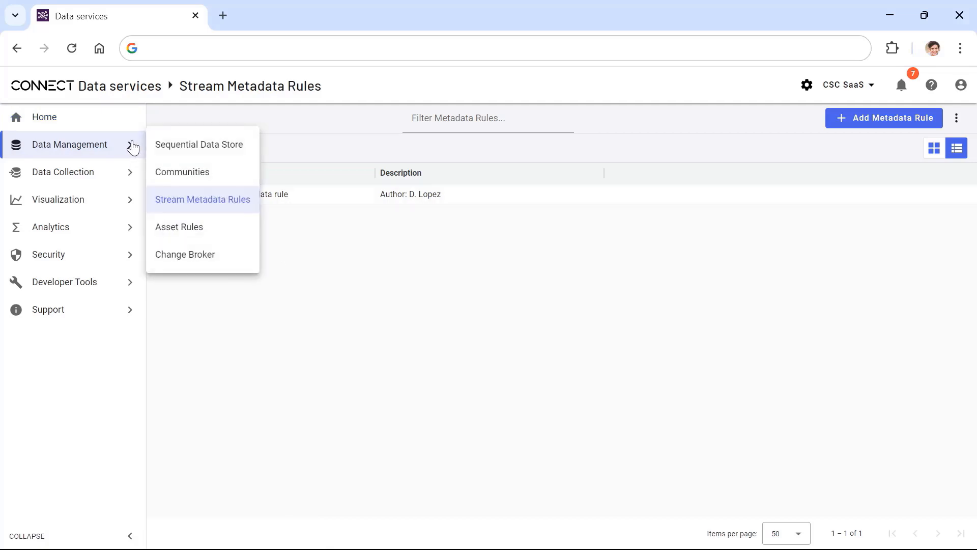
click(185, 144)
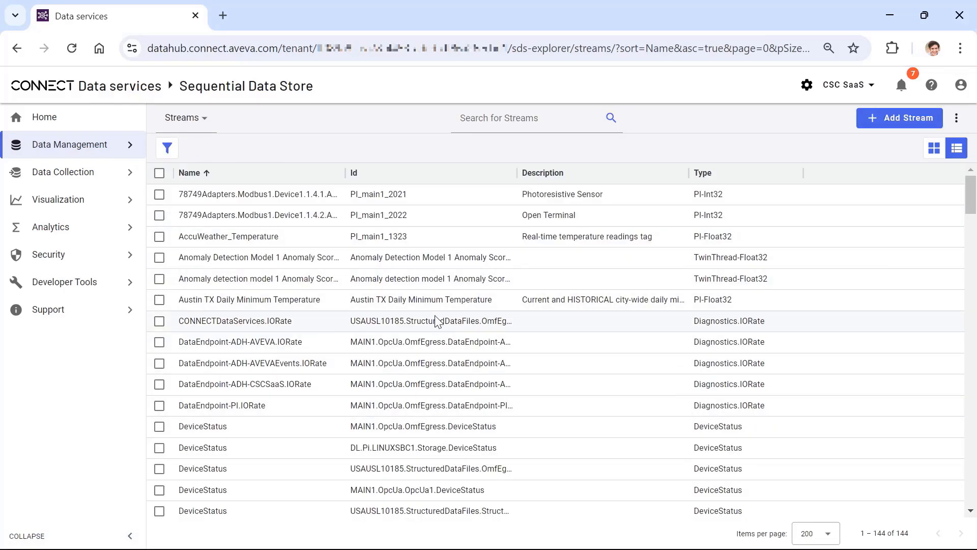
scroll(436, 321, down, 20)
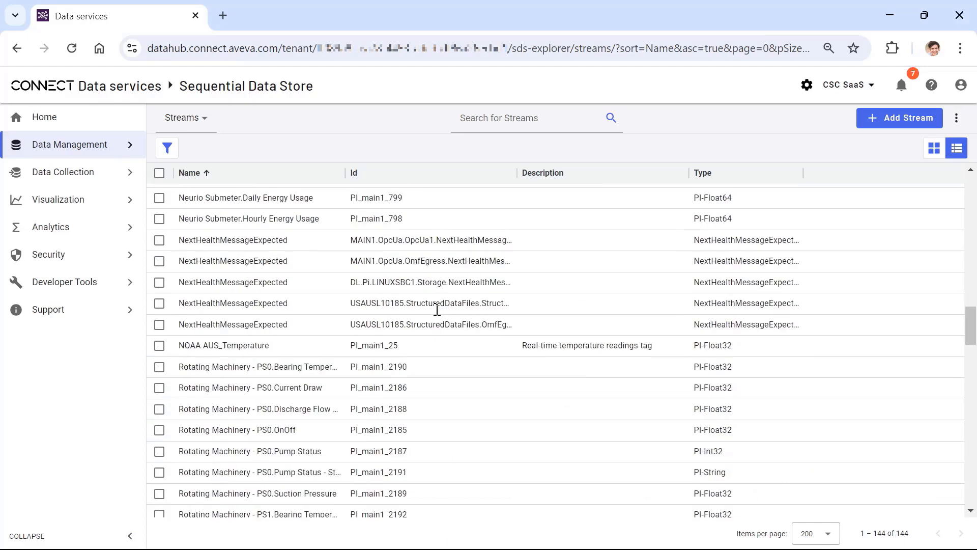
scroll(436, 309, down, 12)
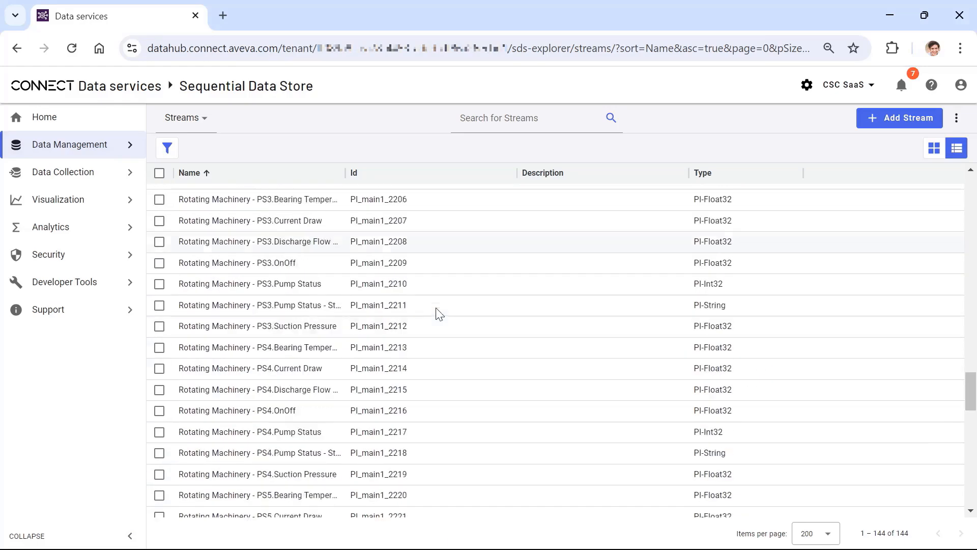
scroll(438, 313, down, 3)
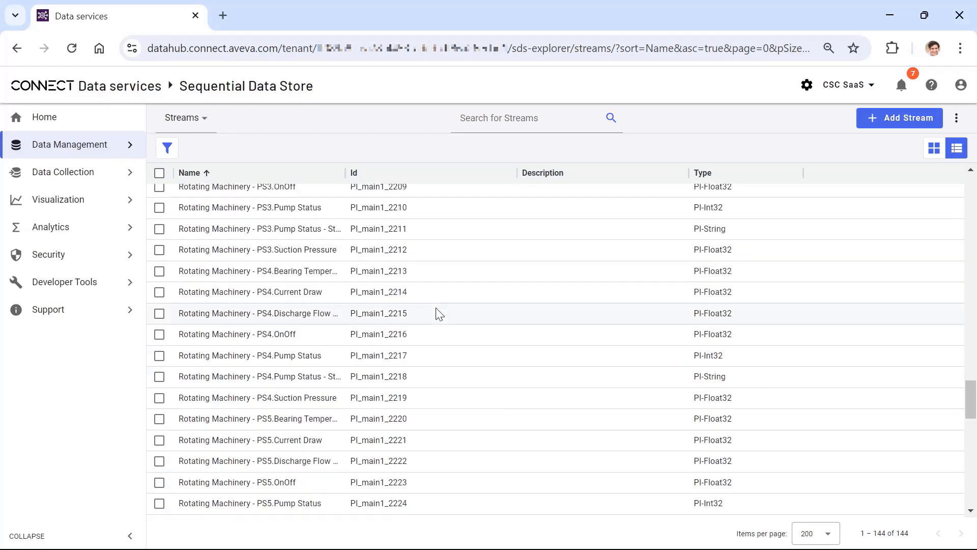
scroll(439, 313, down, 6)
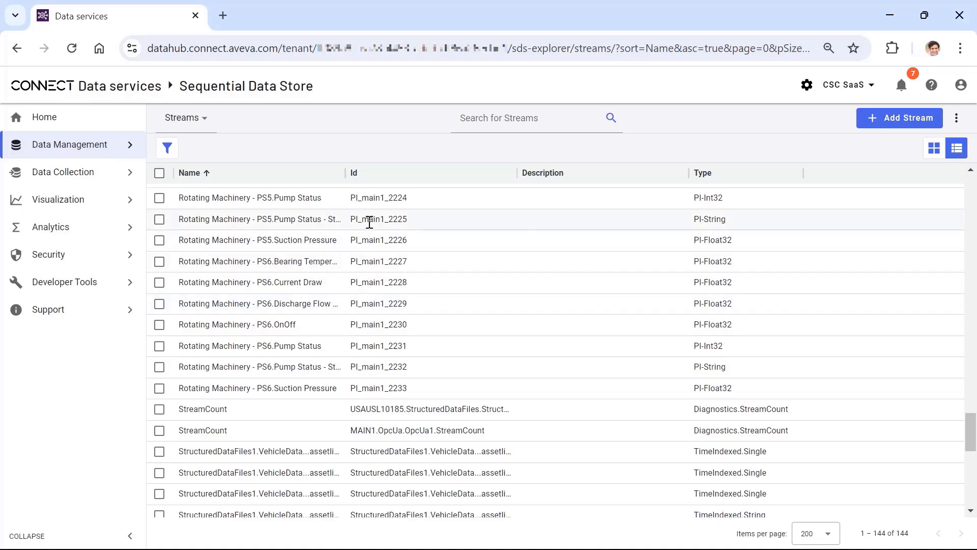
scroll(414, 260, up, 20)
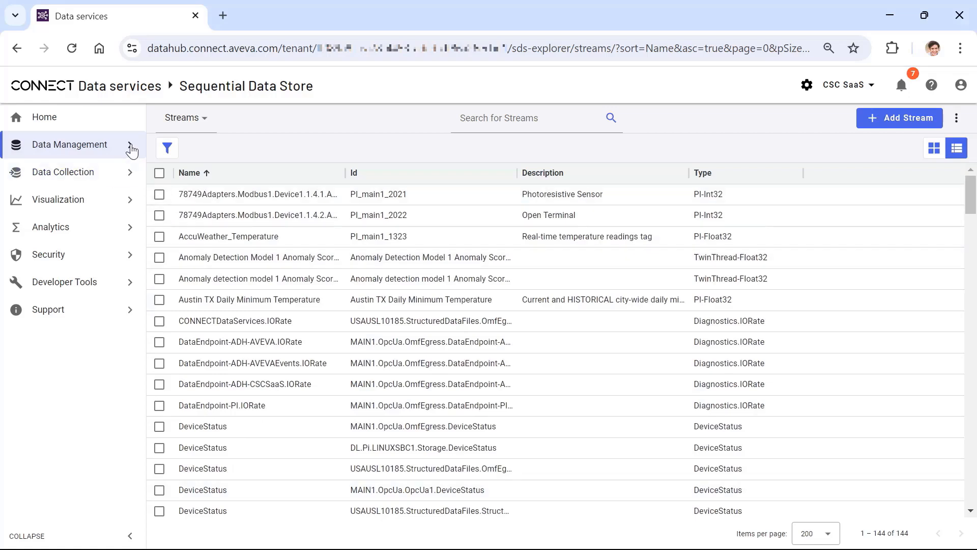
Step: Go to Stream Metadata Rules and start adding a new metadata rule
mouse_move(130, 146)
click(196, 201)
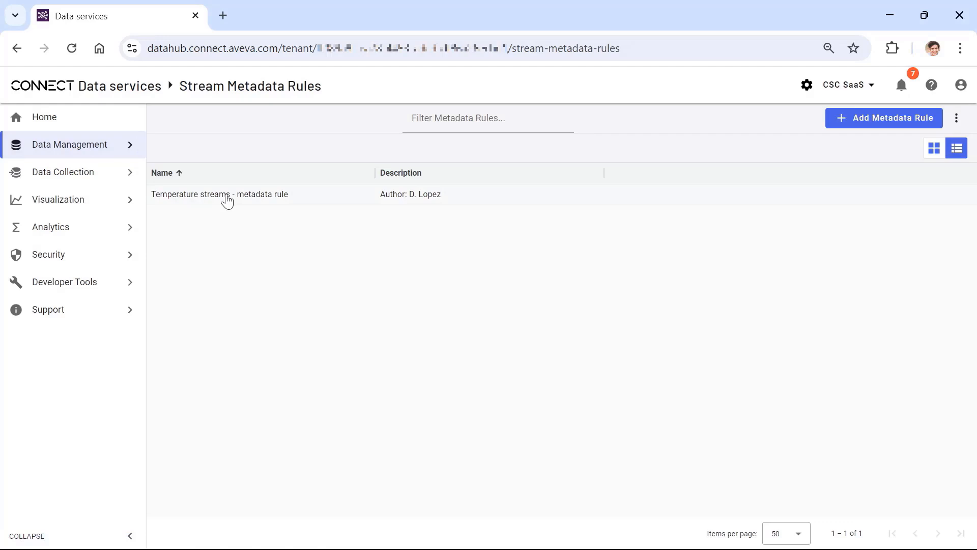
click(877, 122)
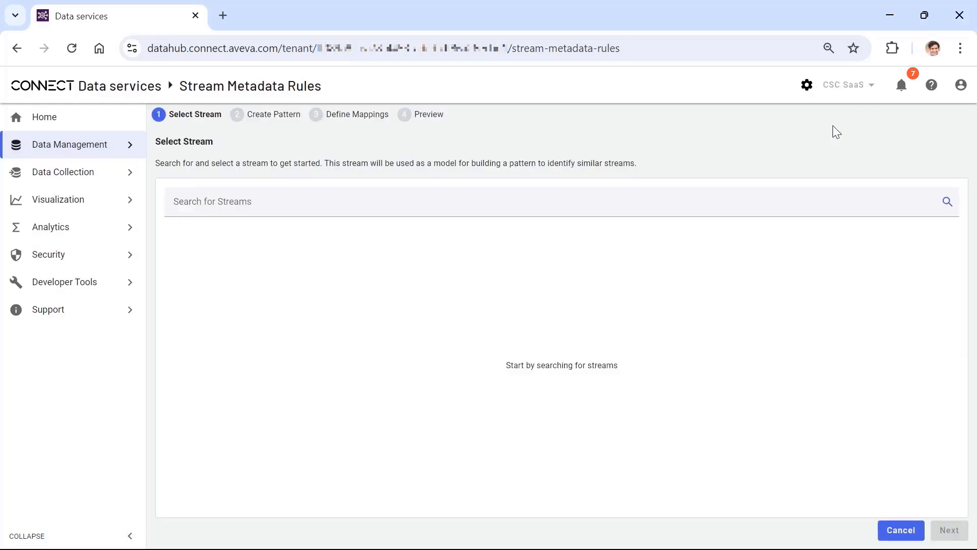
Step: Search for streams matching *_temperature* and use NOAA AUS_Temperature as the rule's model stream, proceeding to pattern creation
click(270, 206)
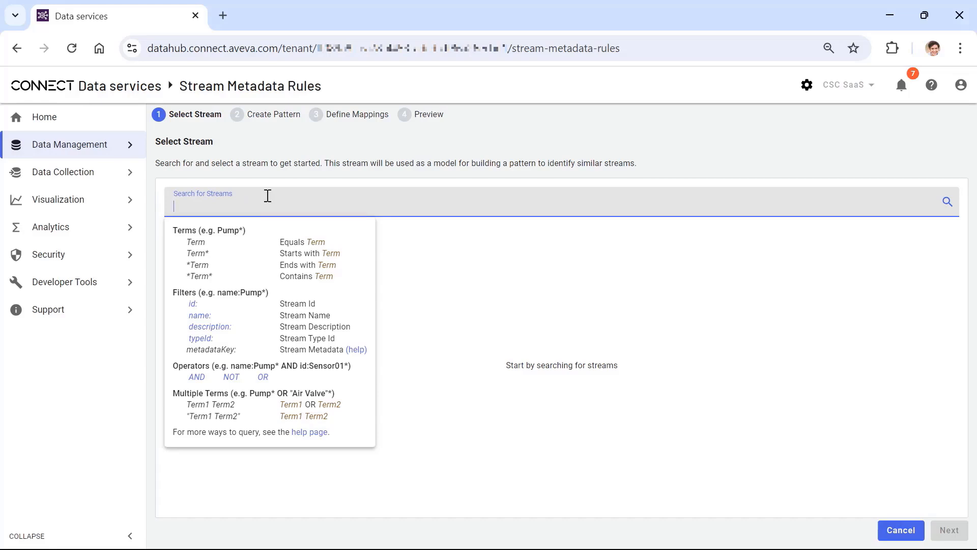
text(*tempearture*)
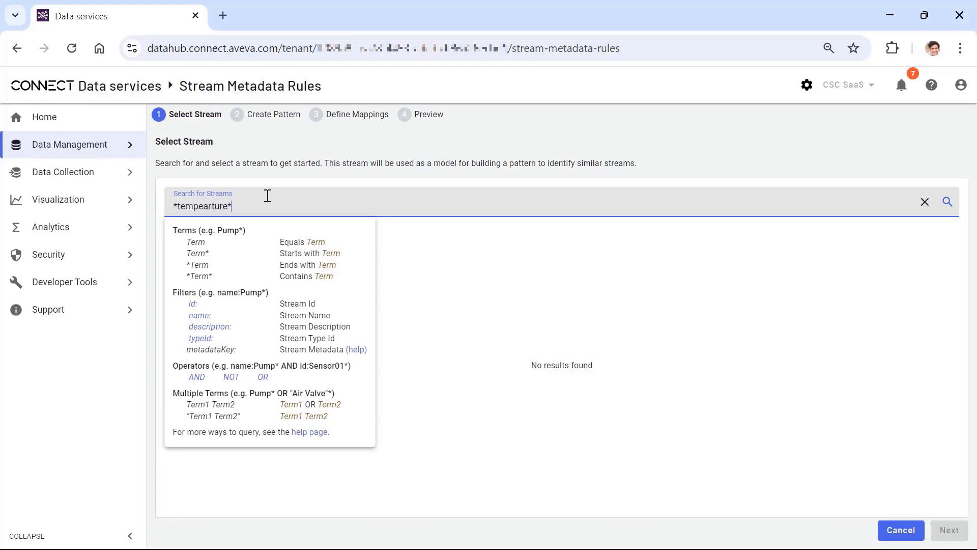
text(_)
key(Return)
click(212, 210)
text(r)
key(Return)
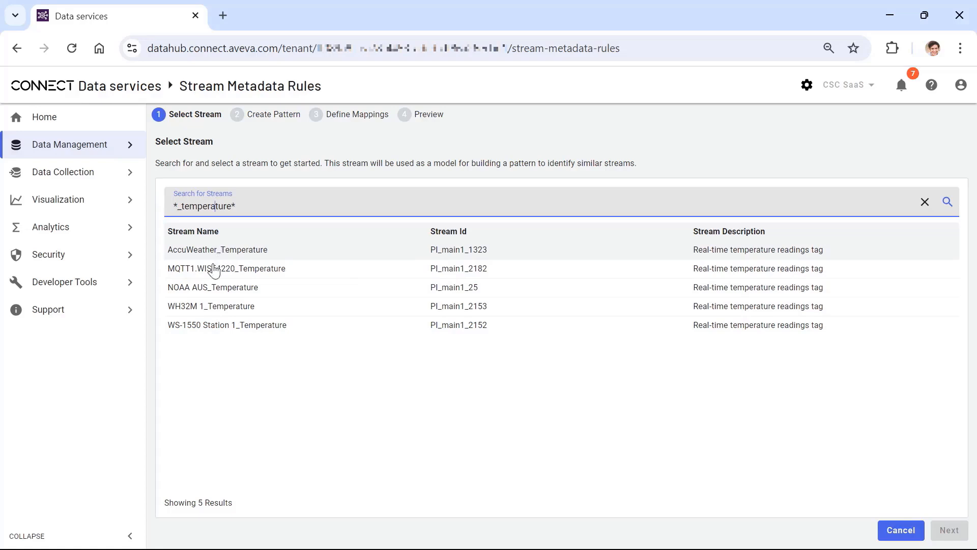
click(213, 287)
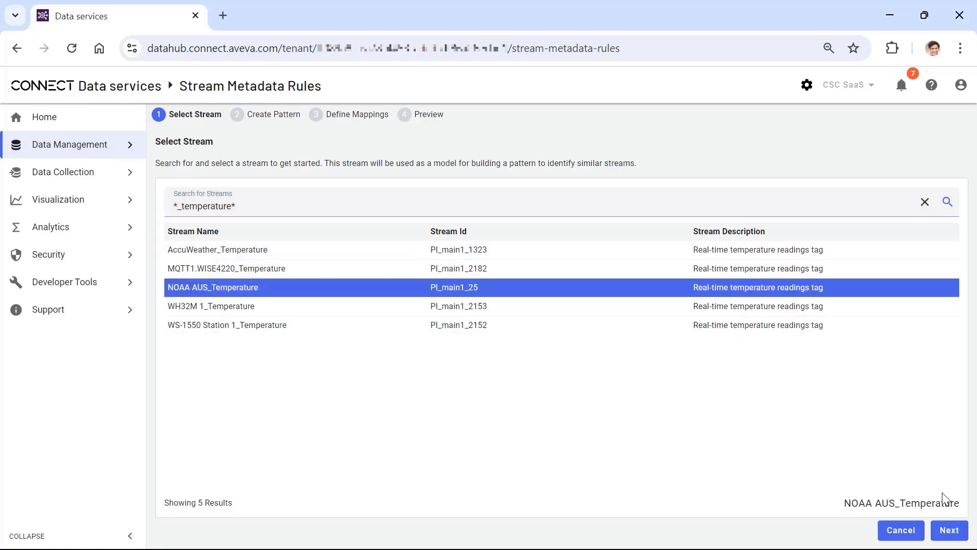
click(949, 530)
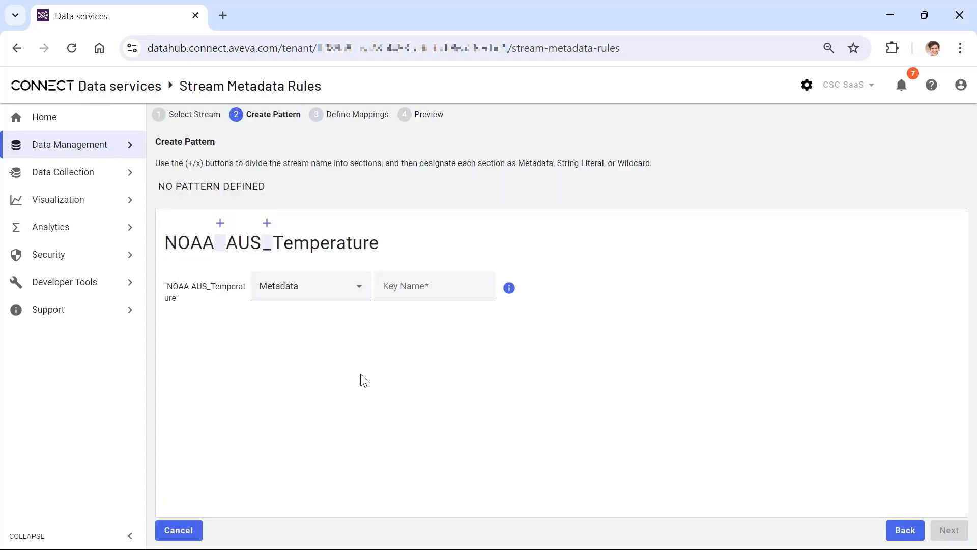
Step: Split the stream name at the underscore and name the metadata keys Source for "NOAA AUS" and Property Name for "Temperature"
click(266, 223)
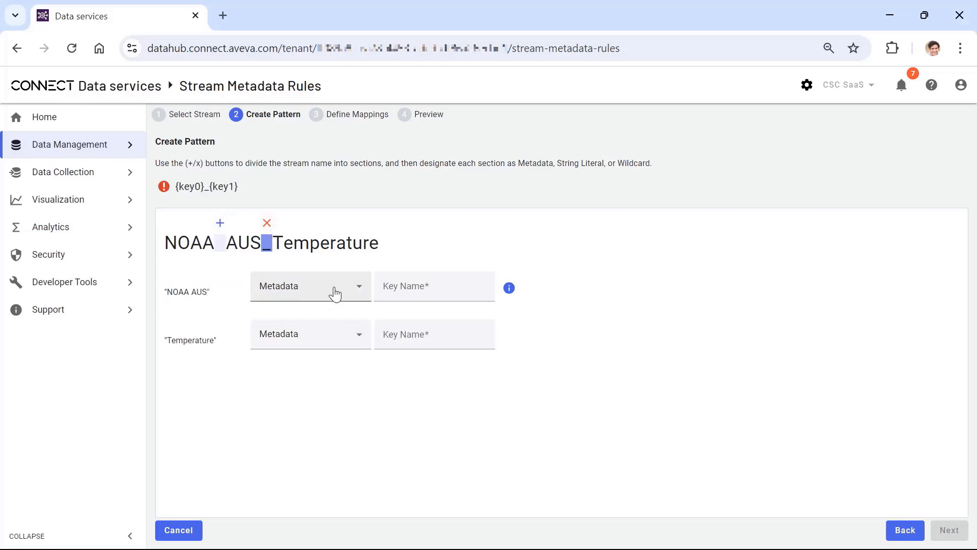
click(415, 286)
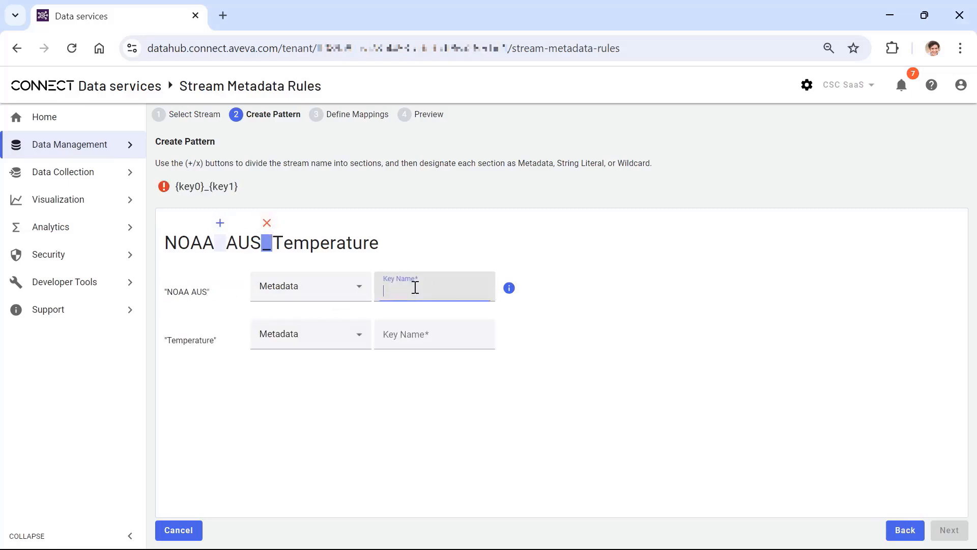
text(Source)
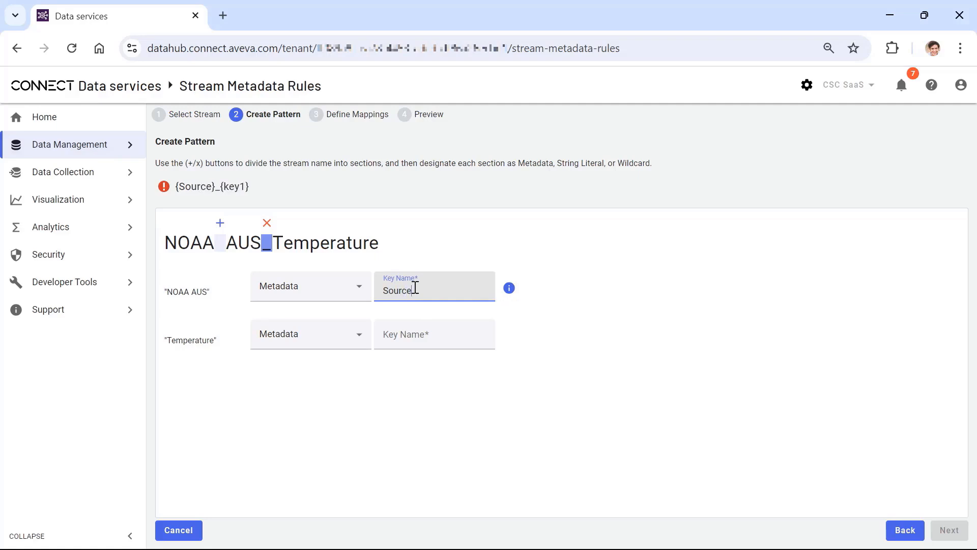
click(421, 332)
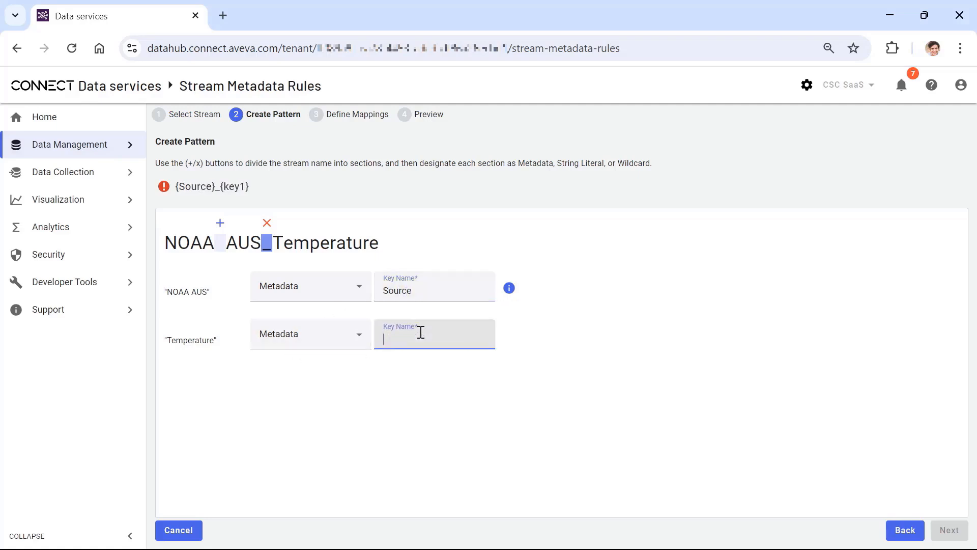
text(PropertyName)
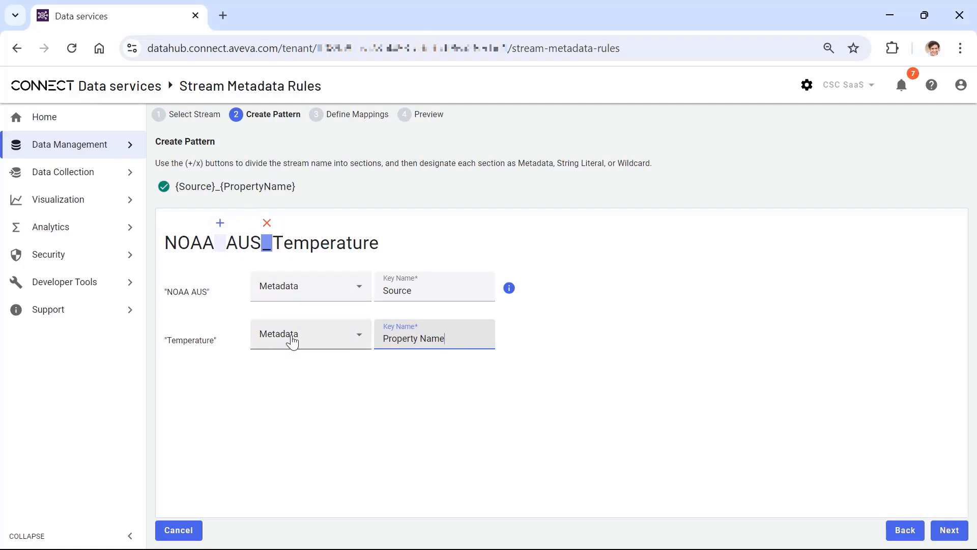
Step: Check which section types are available for the "NOAA AUS" part of the pattern
click(299, 287)
right_click(298, 287)
click(298, 285)
click(298, 285)
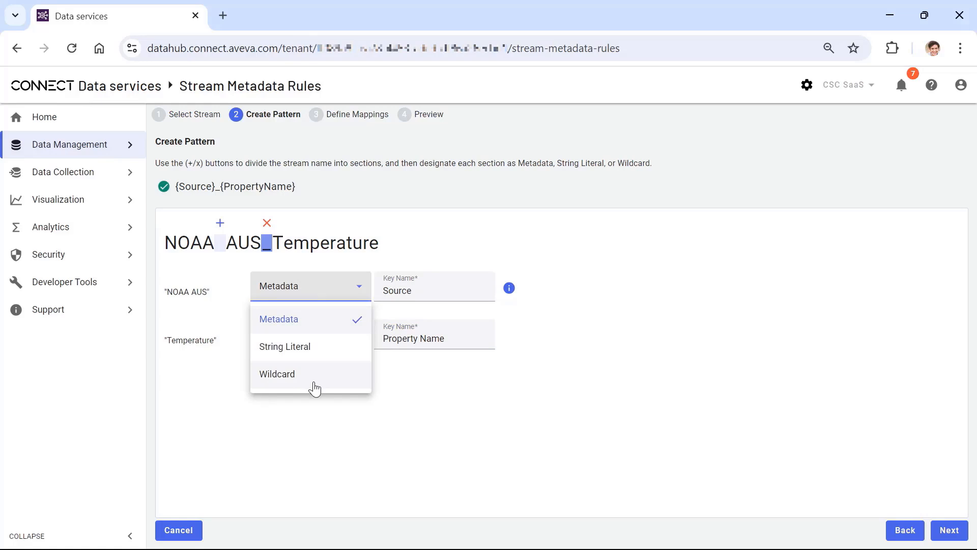
click(322, 419)
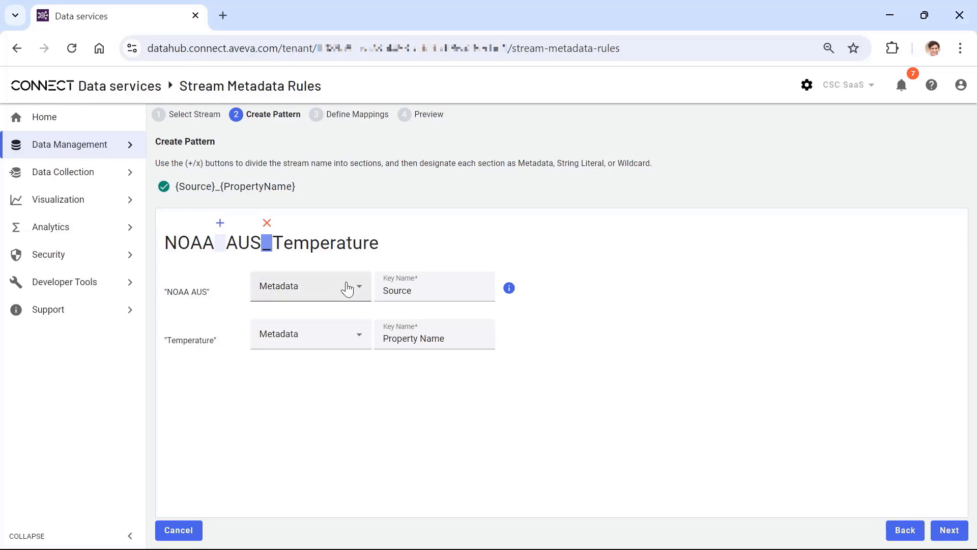
Step: Proceed to defining mappings, set the Source key's mapping type to Map Values and generate its mappings
click(946, 526)
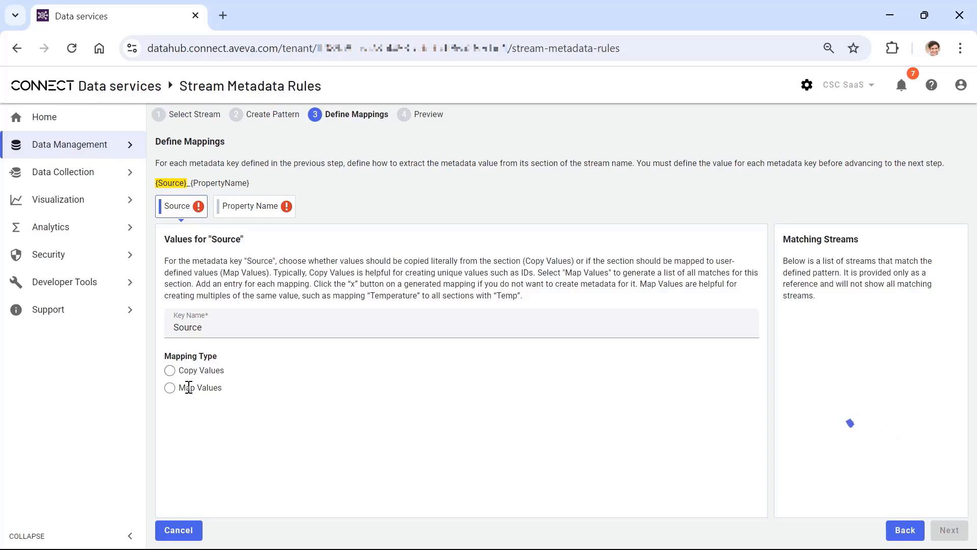
click(170, 388)
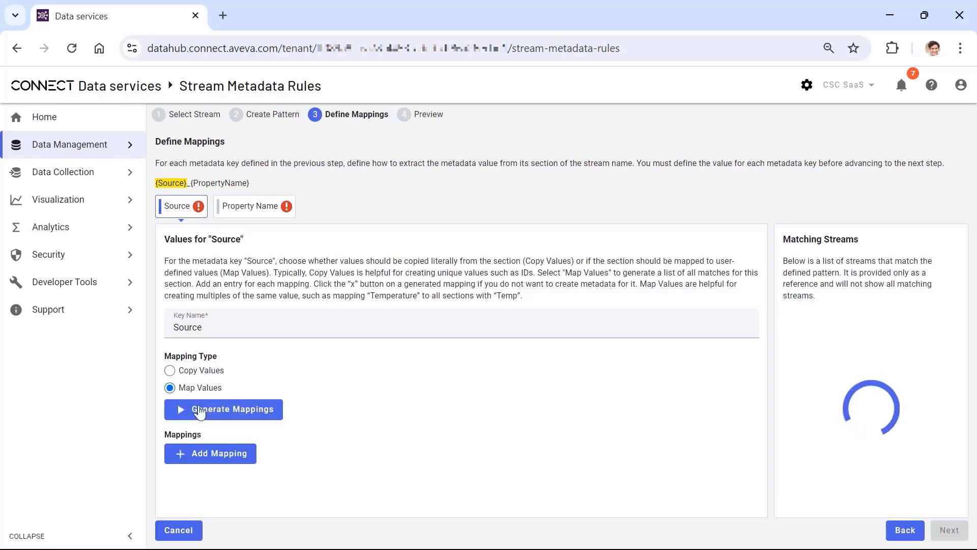
click(196, 408)
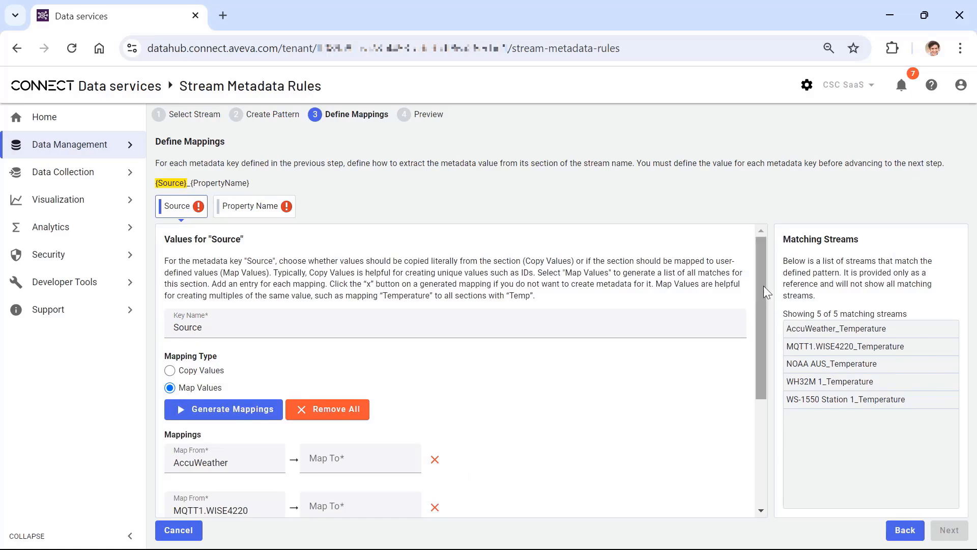
Step: In the Source mappings, map AccuWeather to AW Web Service, MQTT1.WISE4220 to 4220 Unit, and NOAA AUS to NOAA AUS
drag(764, 286, 761, 405)
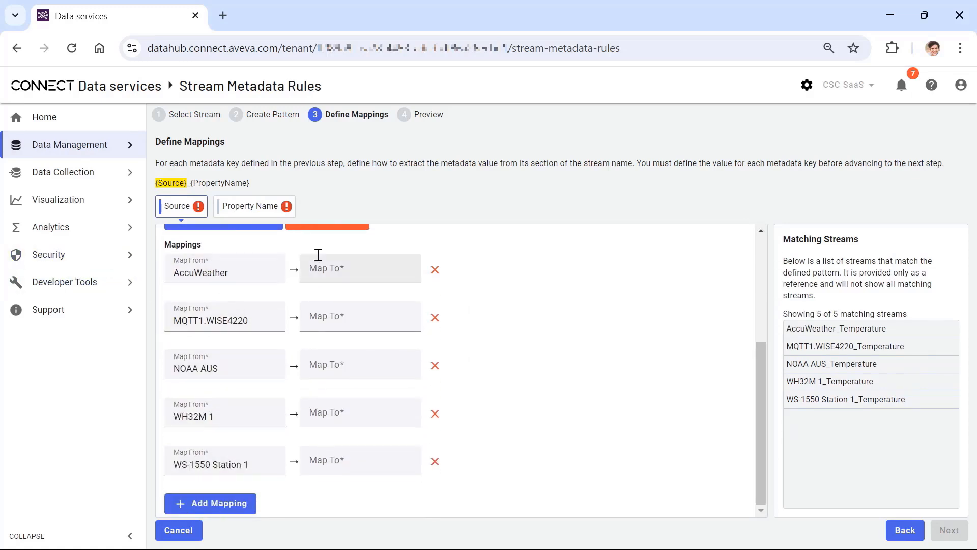
click(342, 273)
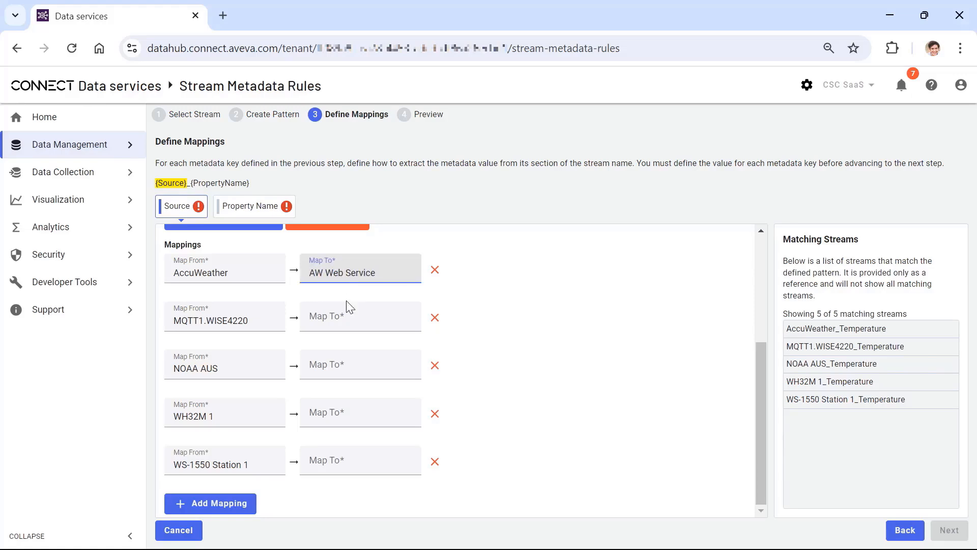
click(346, 316)
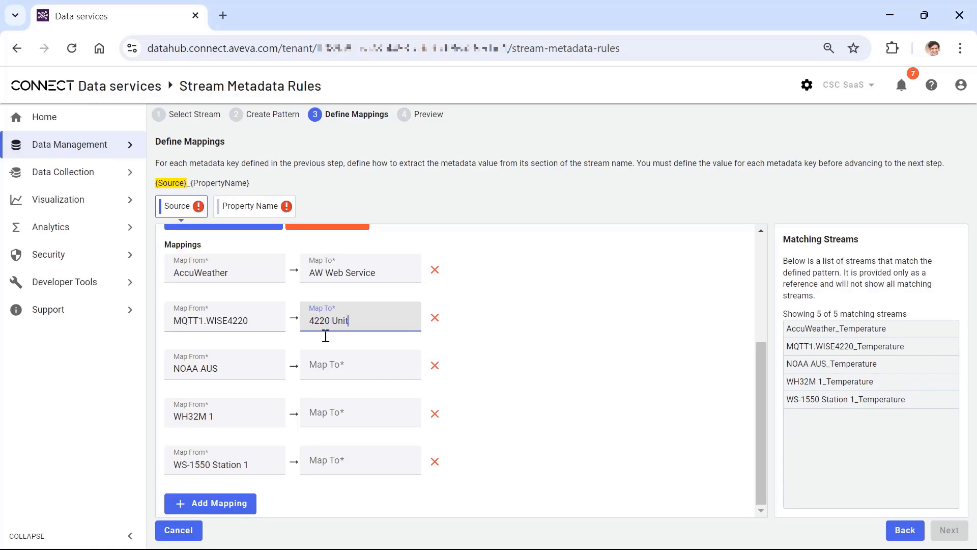
click(341, 362)
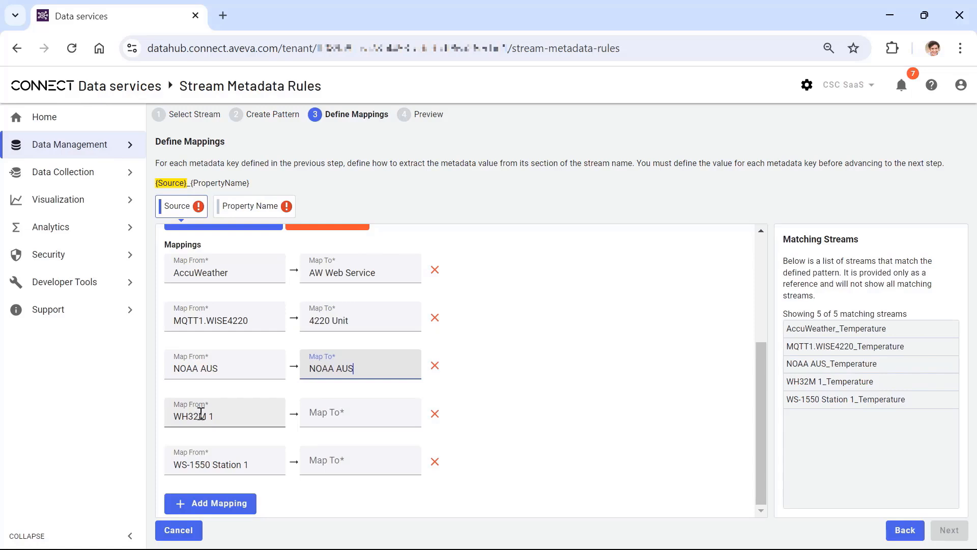
Step: Map WH32M 1 to the same text, WH32M 1, and WS-1550 Station 1 to WS-1550-1 in the Source mappings
drag(224, 413, 165, 410)
key(ctrl+c)
click(350, 414)
key(ctrl+v)
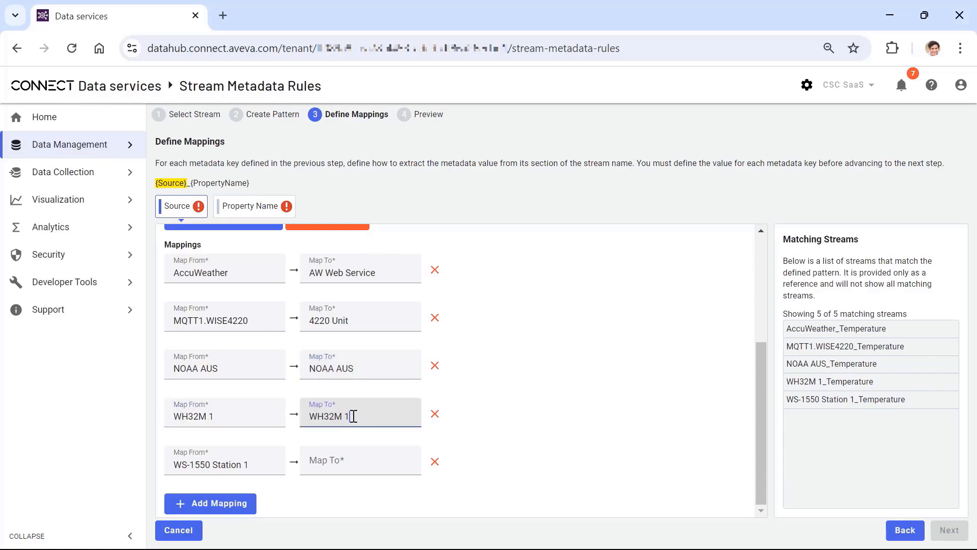
click(338, 460)
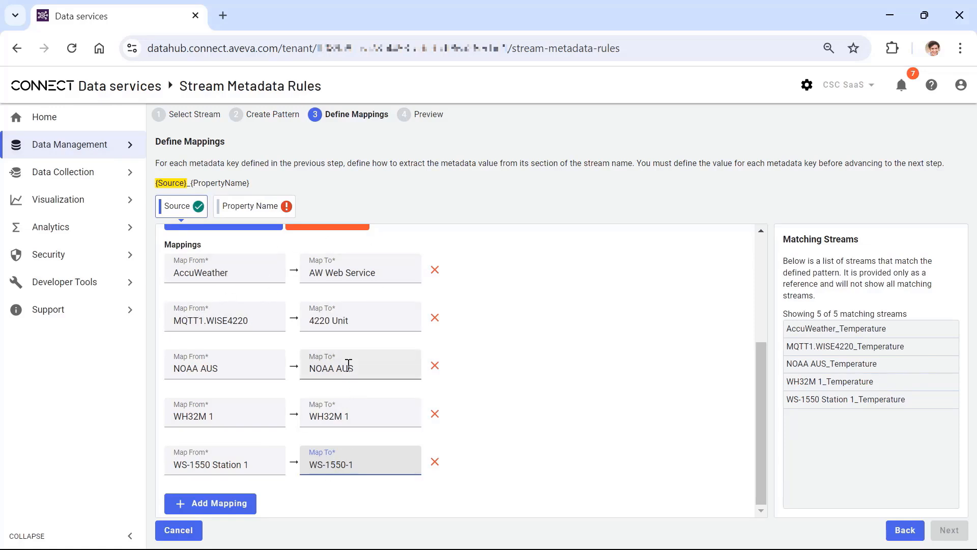
Step: Set the Property Name key's mapping type to Map Values and generate its mappings
scroll(351, 437, up, 3)
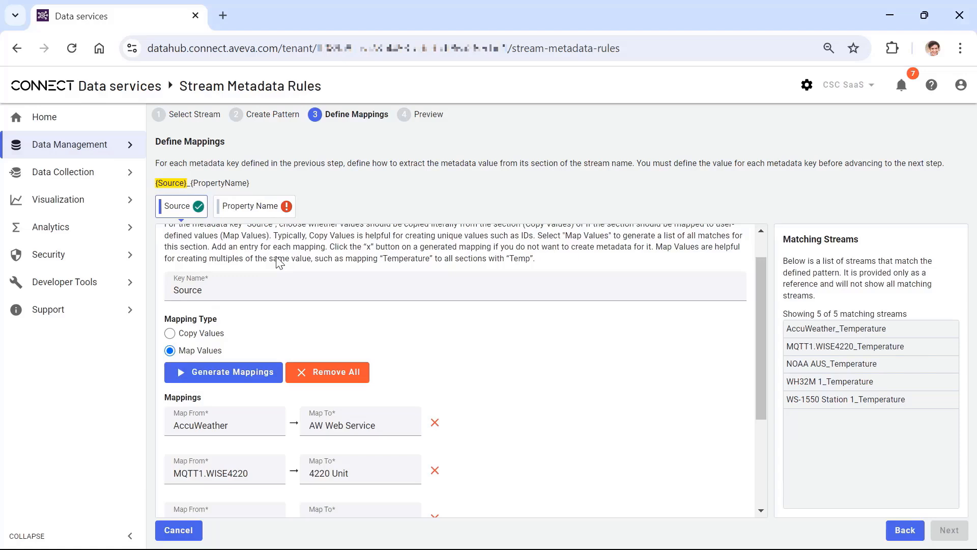
click(266, 209)
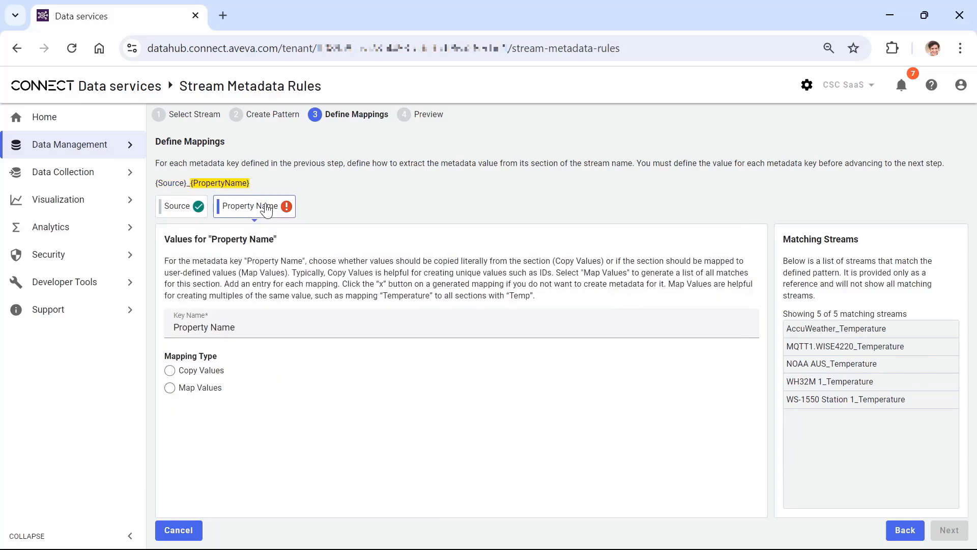
click(183, 370)
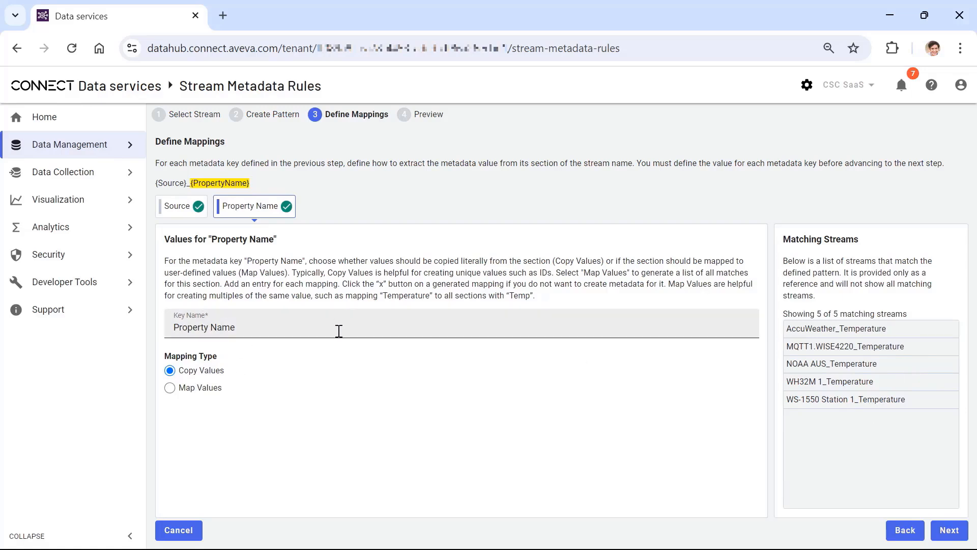
click(169, 388)
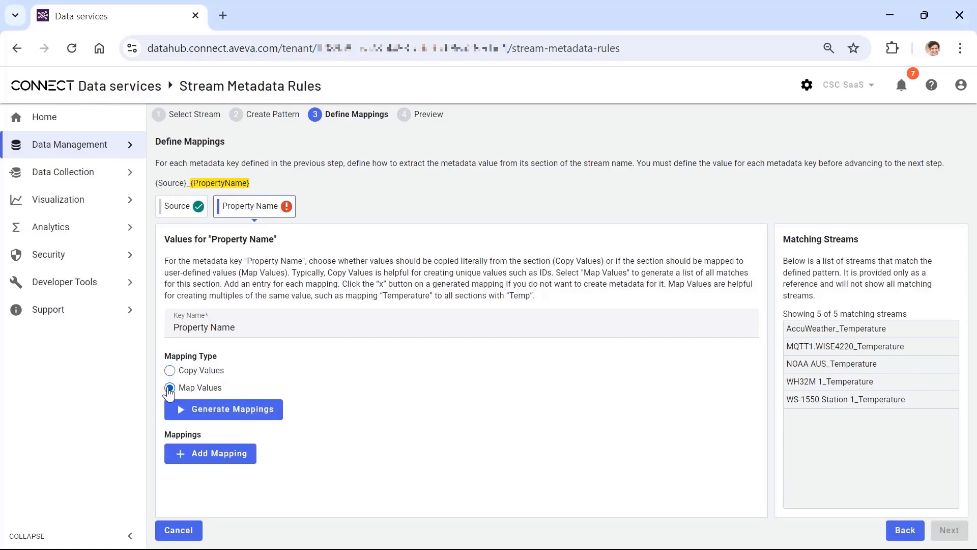
click(195, 412)
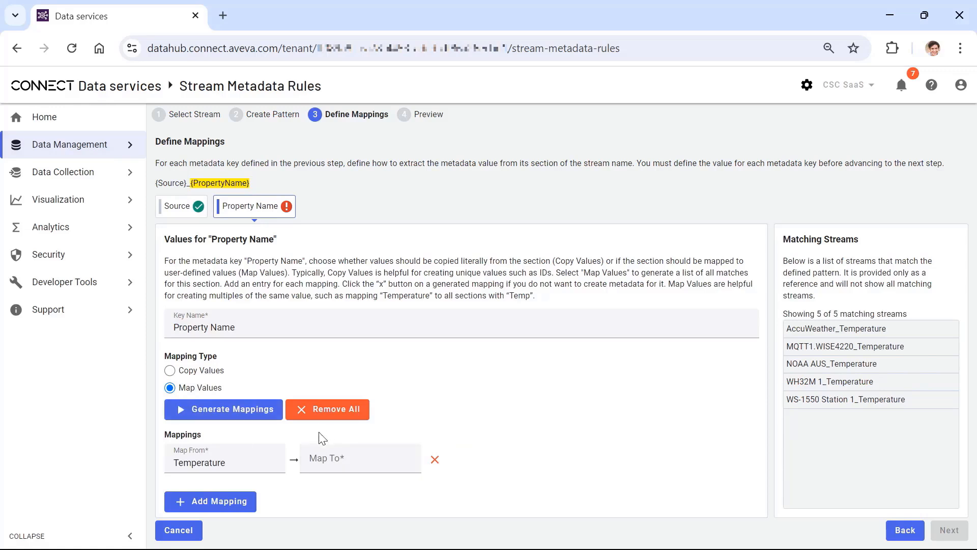
Step: Set the Property Name key's mapping type to Copy Values and proceed to the rule preview
click(185, 368)
click(950, 530)
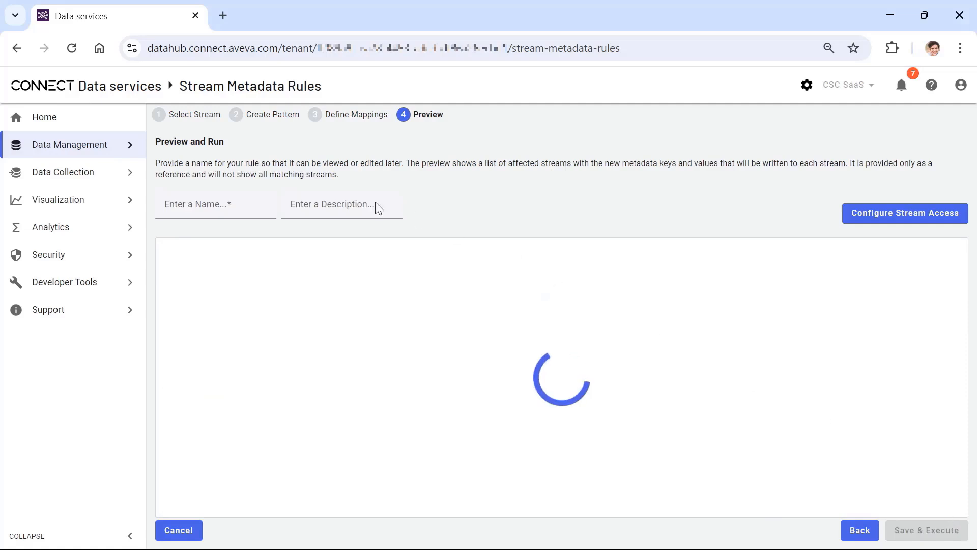
Step: Name the rule "Stream Metadata Rule 1" and describe it as "Extracts helpful metadata from the stream name and adds it to temperature sensor streams"
click(221, 209)
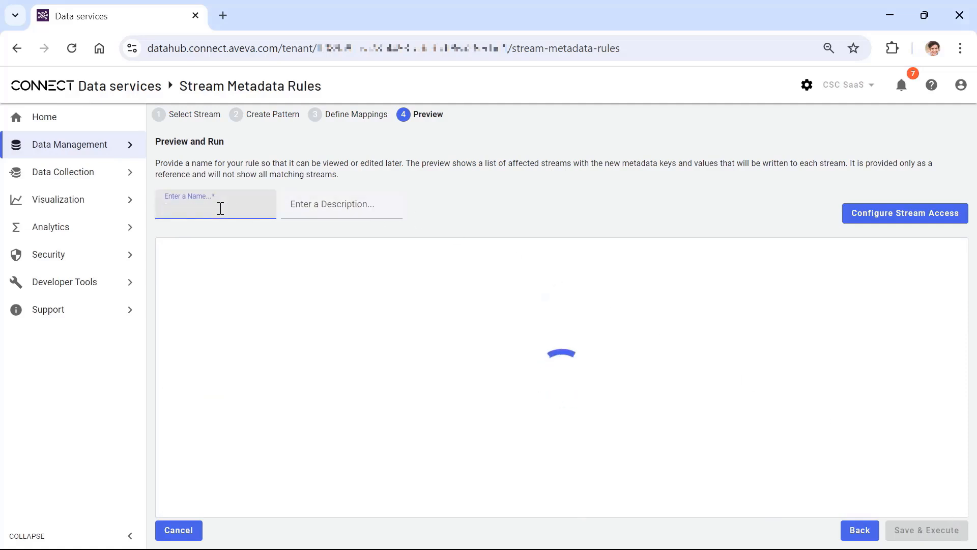
text(Stream Metada)
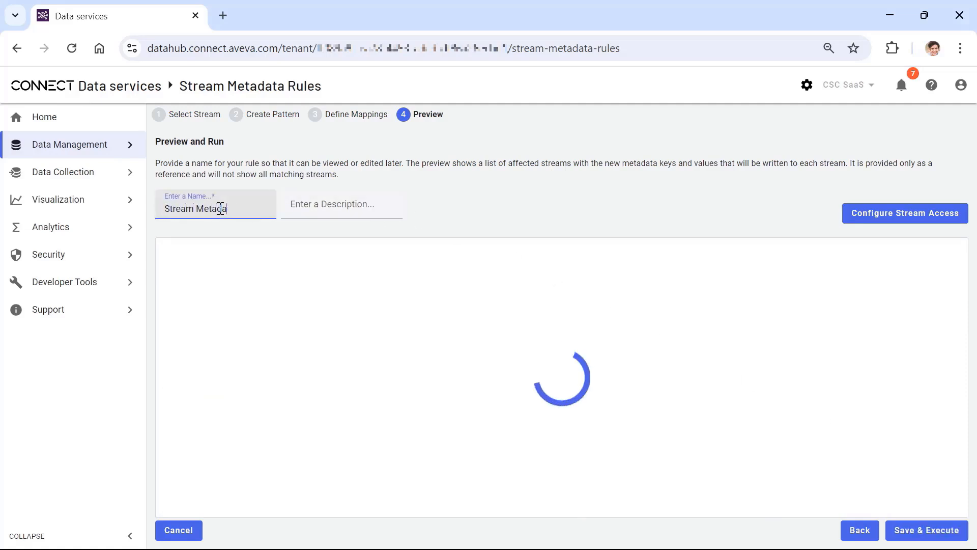
text(ta Rule 1)
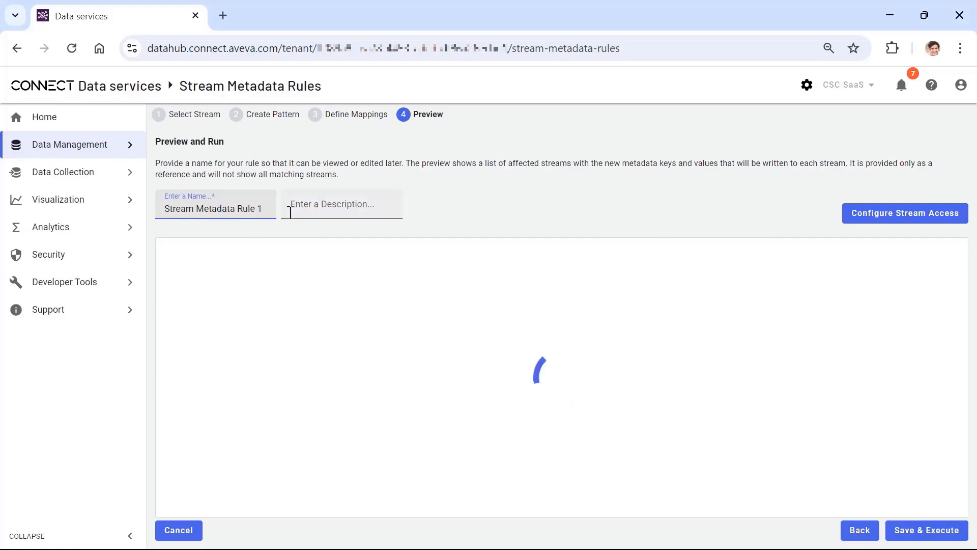
click(319, 202)
text(Ex)
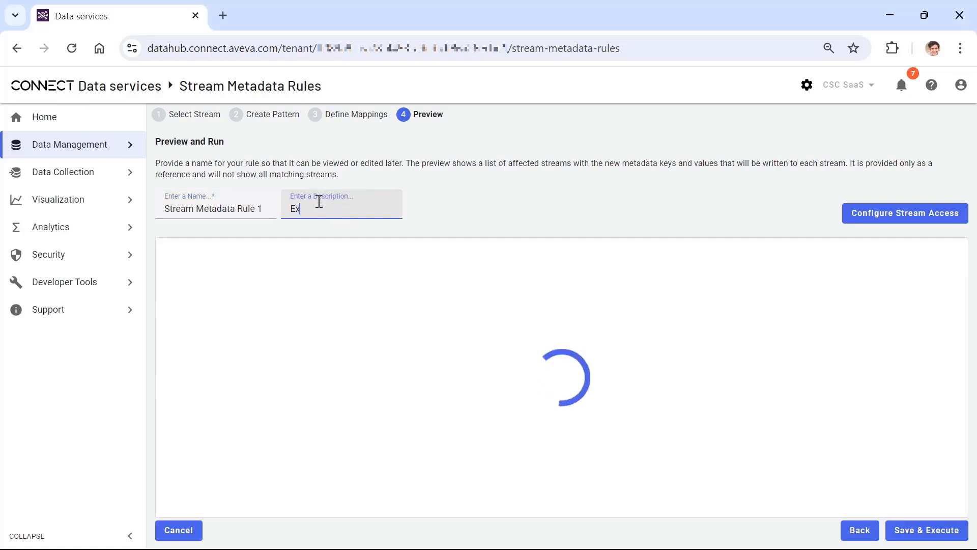
text(tracts helpful ma)
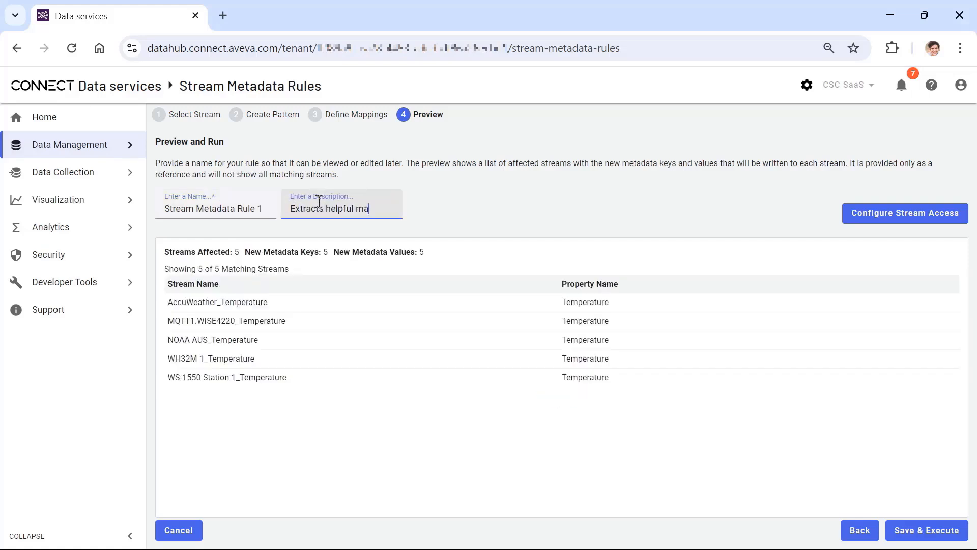
text(tadata from)
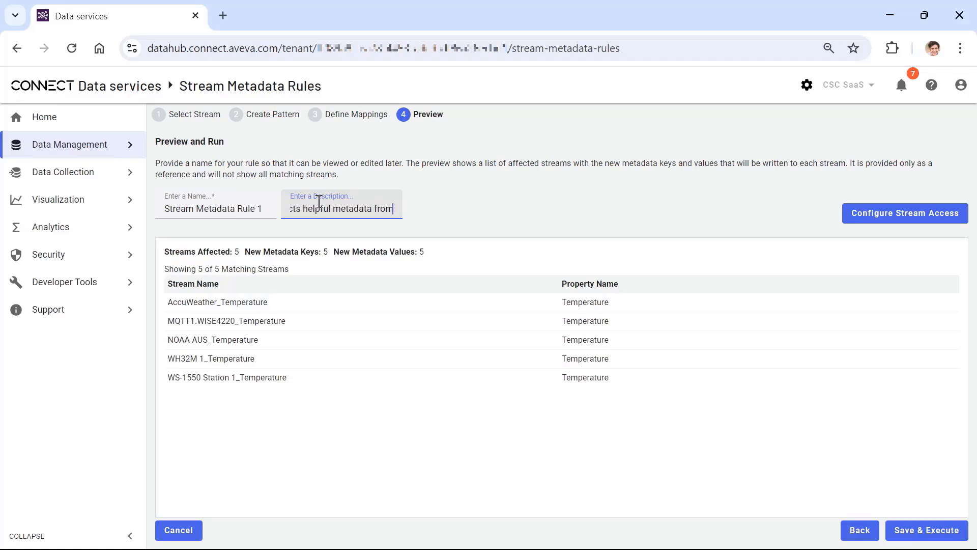
text( the stream name)
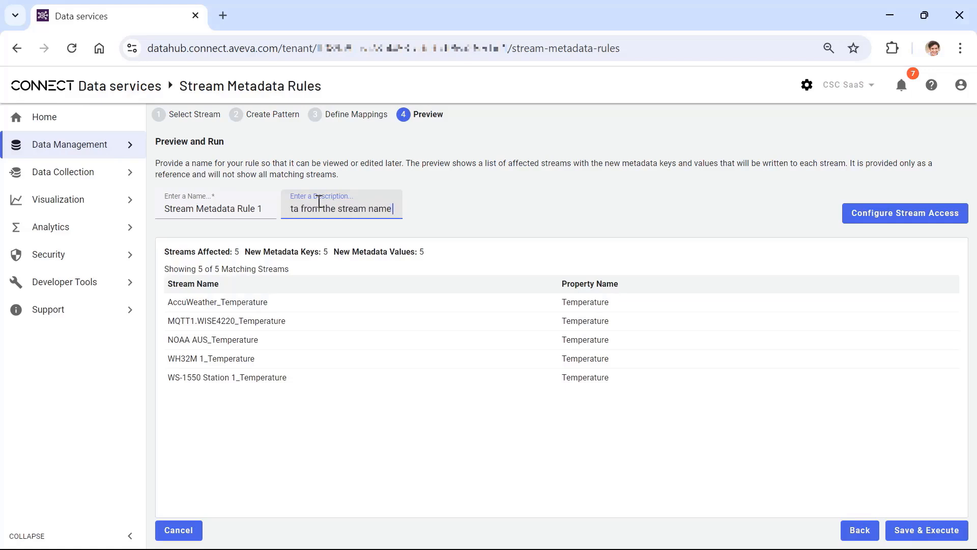
text( and adds it to t)
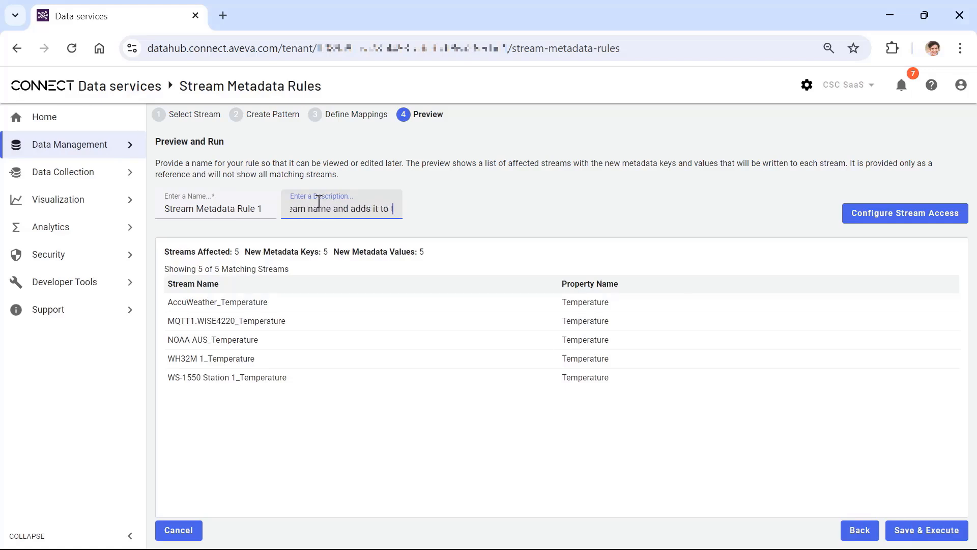
text(emperature sens)
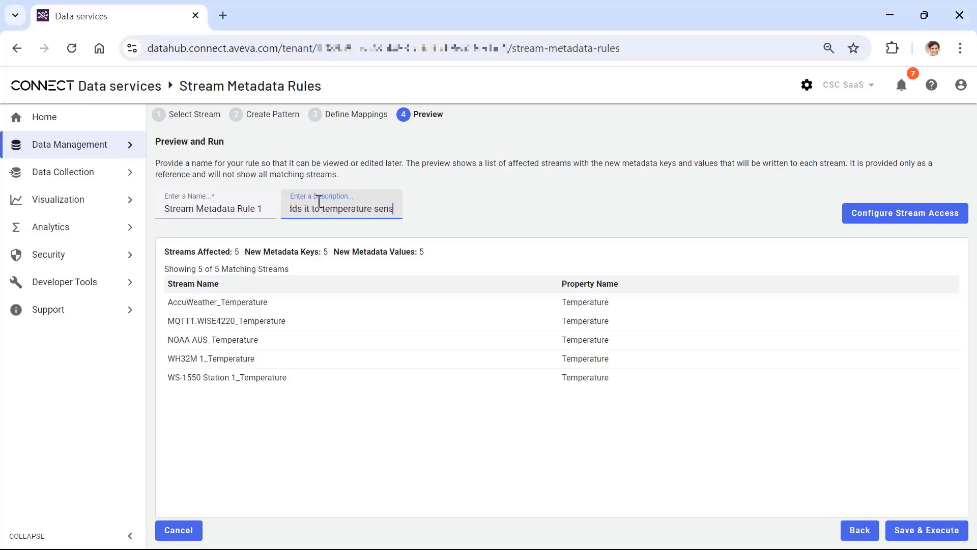
text(or streams)
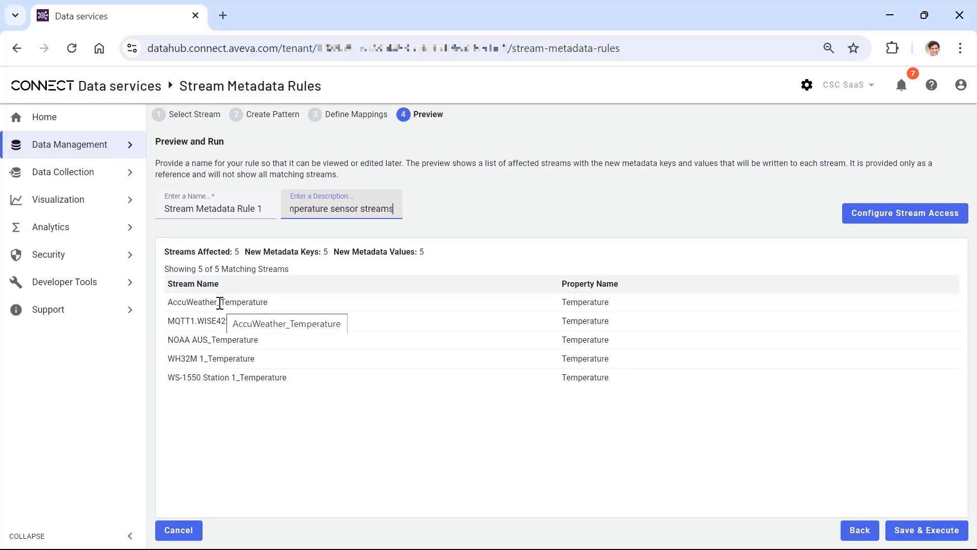
Step: Save and execute the metadata rule, and open the details of Stream Metadata Rule 1 in the rules list
drag(220, 304, 164, 301)
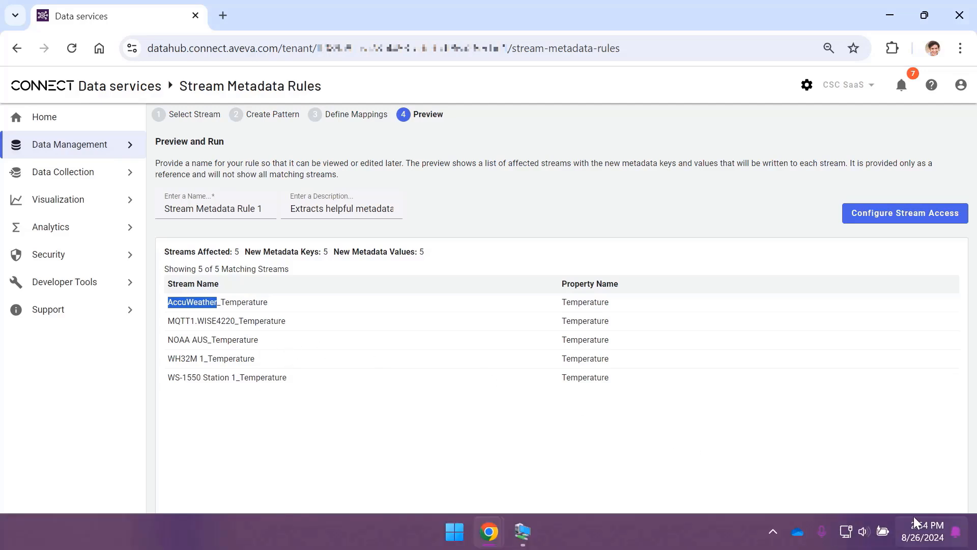
click(936, 527)
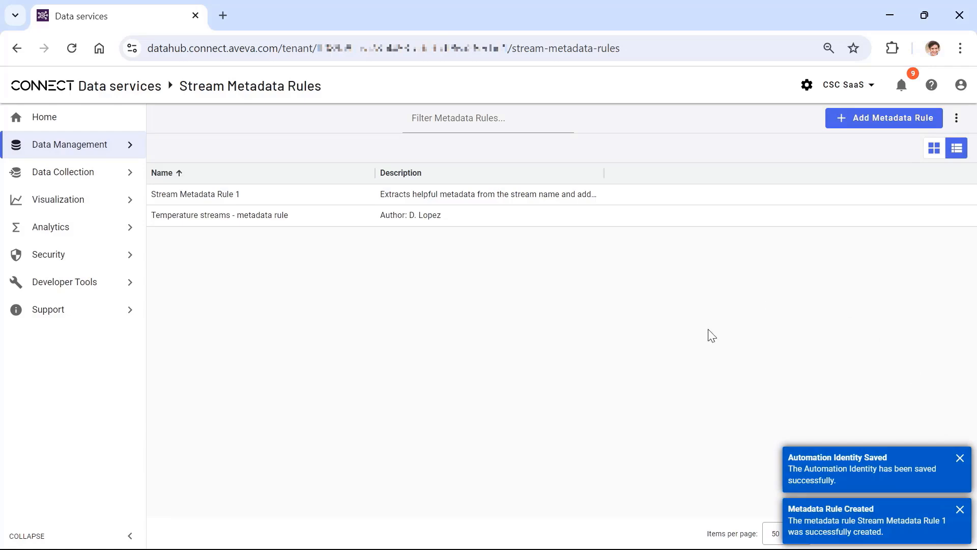
click(202, 202)
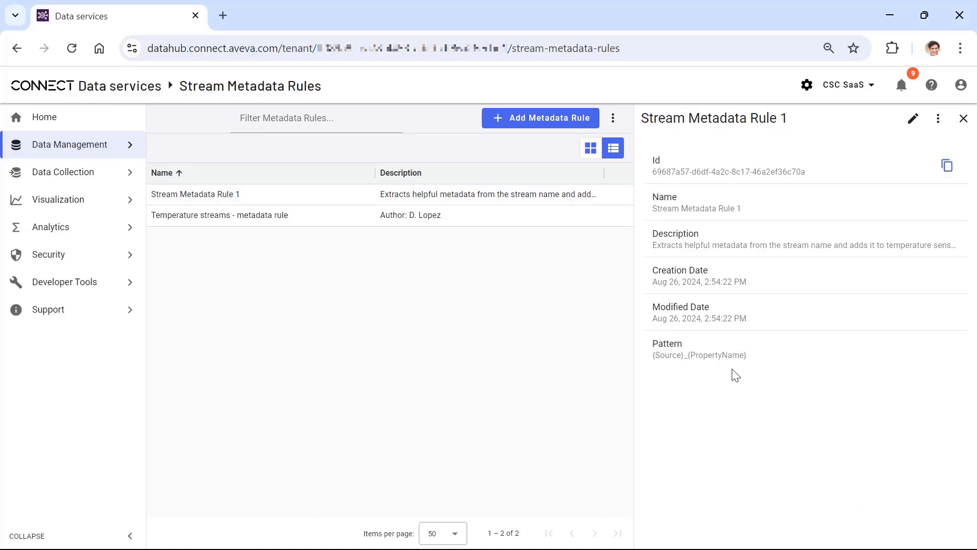
Step: Go to the Sequential Data Store and search its streams for *_temperature*
mouse_move(133, 151)
click(193, 147)
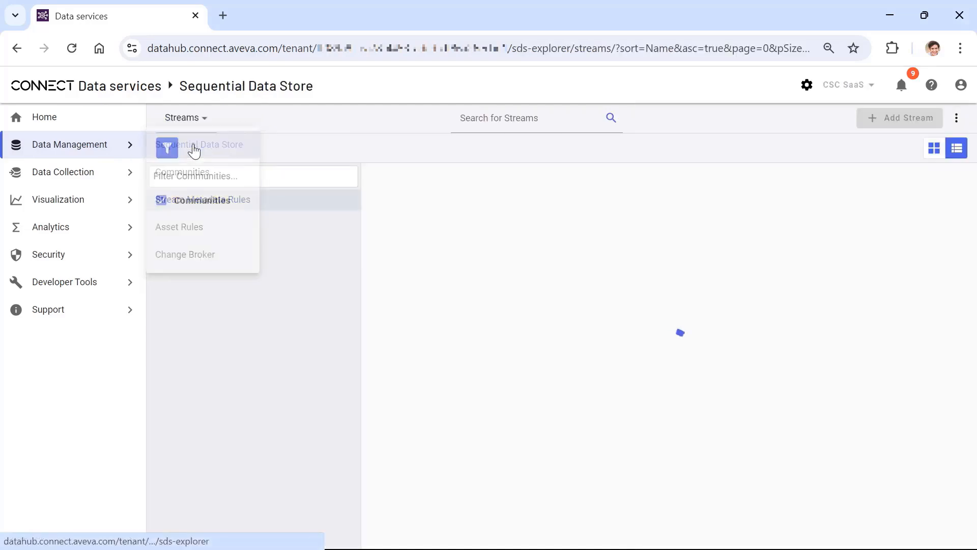
click(513, 124)
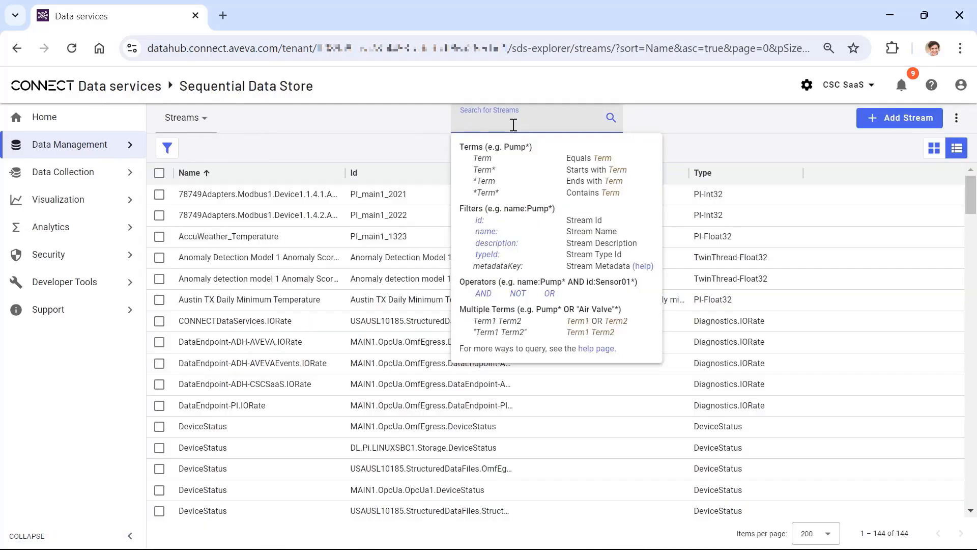
text(*_tempearture*)
key(Return)
click(498, 121)
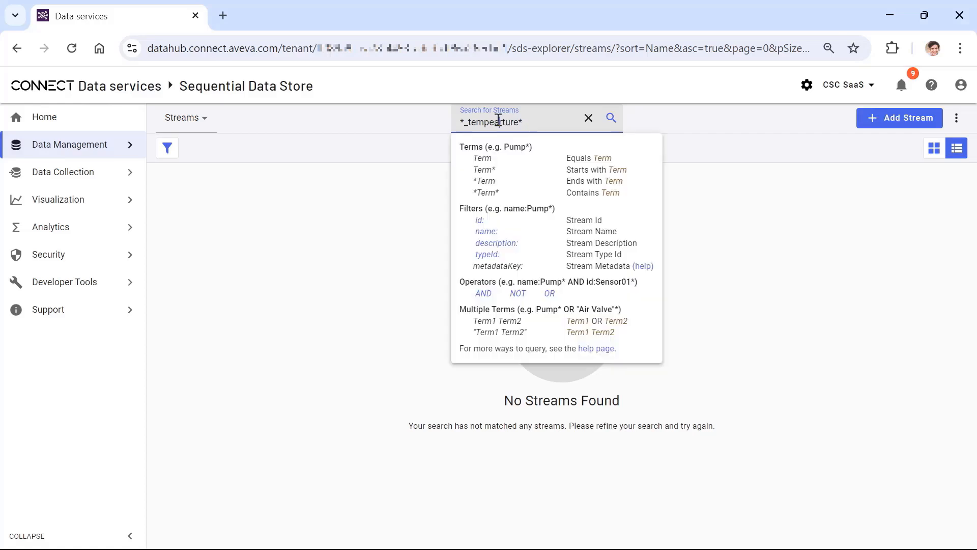
key(BackSpace)
text(a)
key(Return)
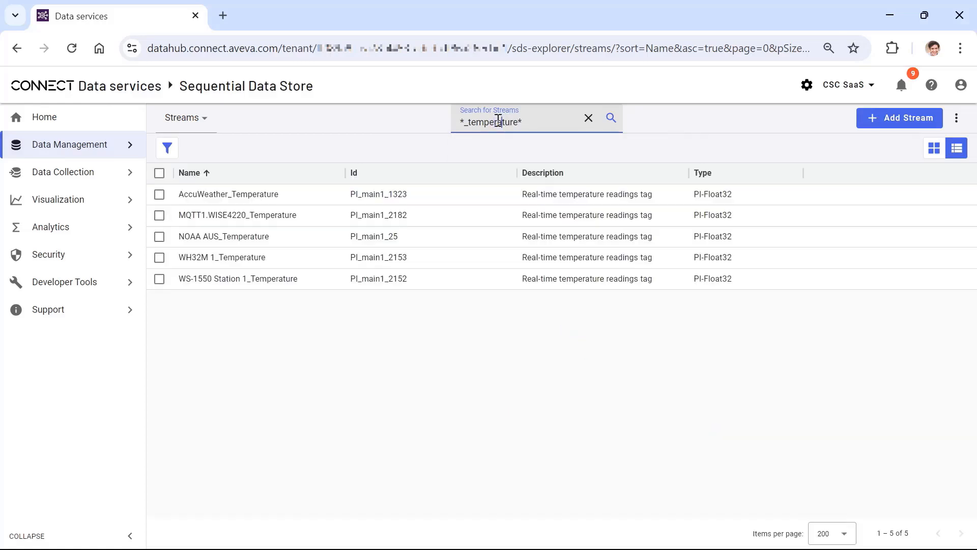
Step: Examine the Property Name and Source metadata of the AccuWeather_Temperature and WS-1550 Station 1_Temperature streams
click(159, 195)
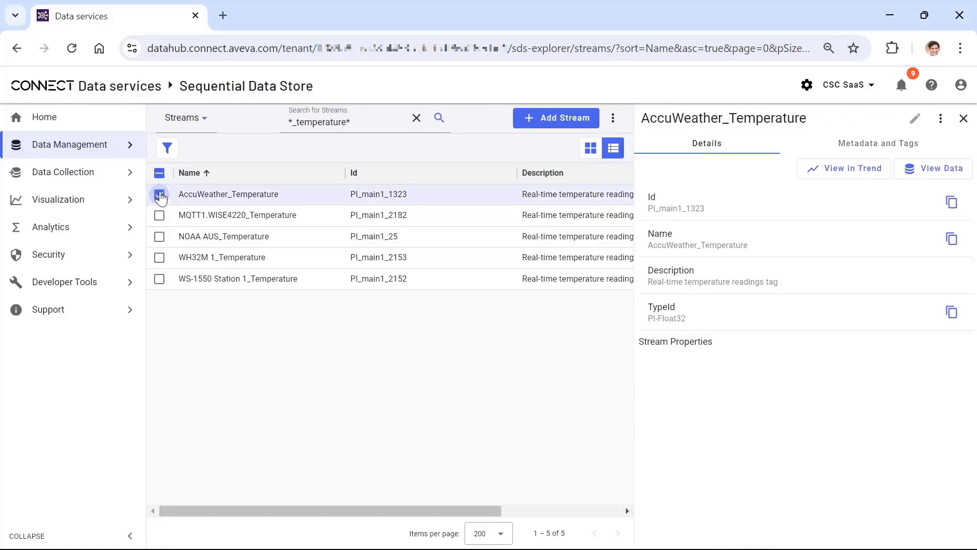
click(836, 149)
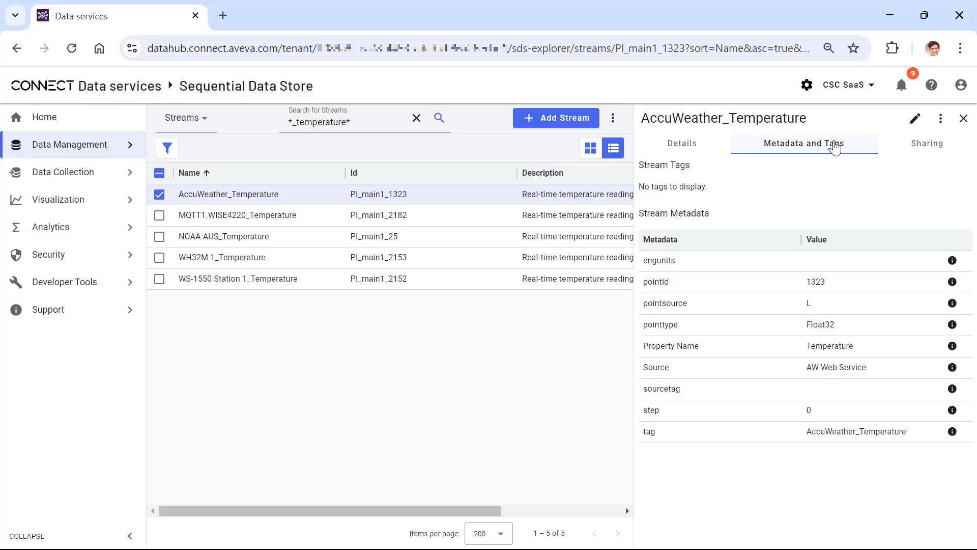
drag(667, 373, 640, 375)
click(890, 370)
drag(890, 370, 789, 373)
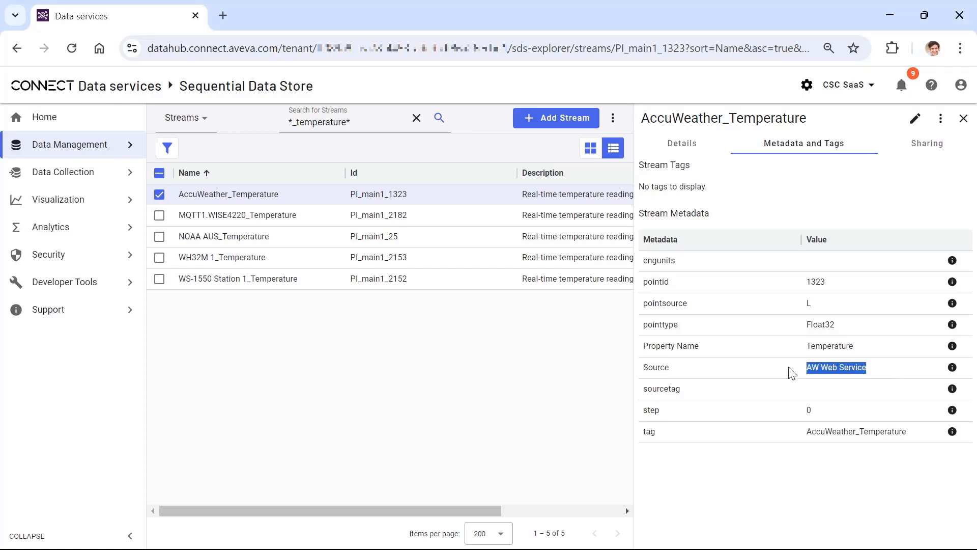
drag(673, 344, 851, 344)
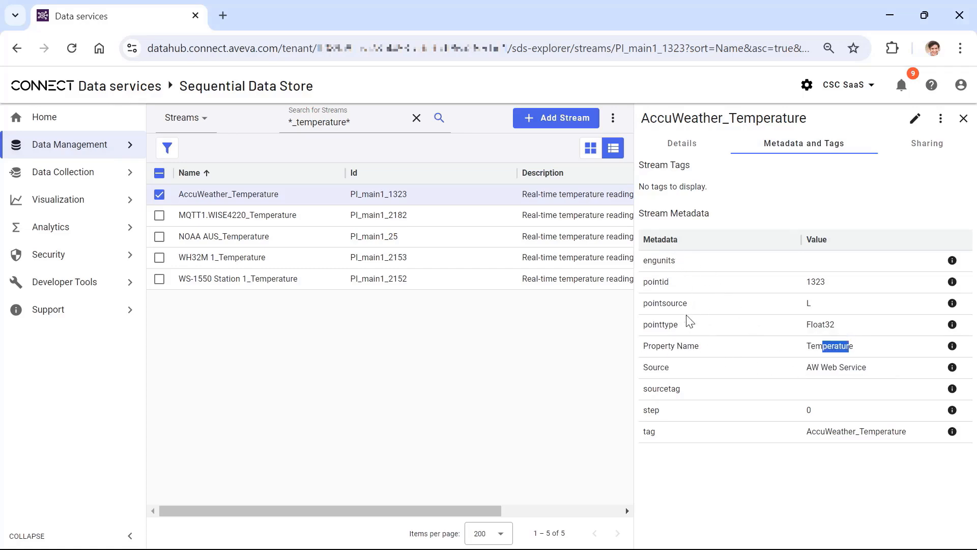
click(671, 356)
drag(807, 347, 844, 367)
click(844, 366)
click(226, 280)
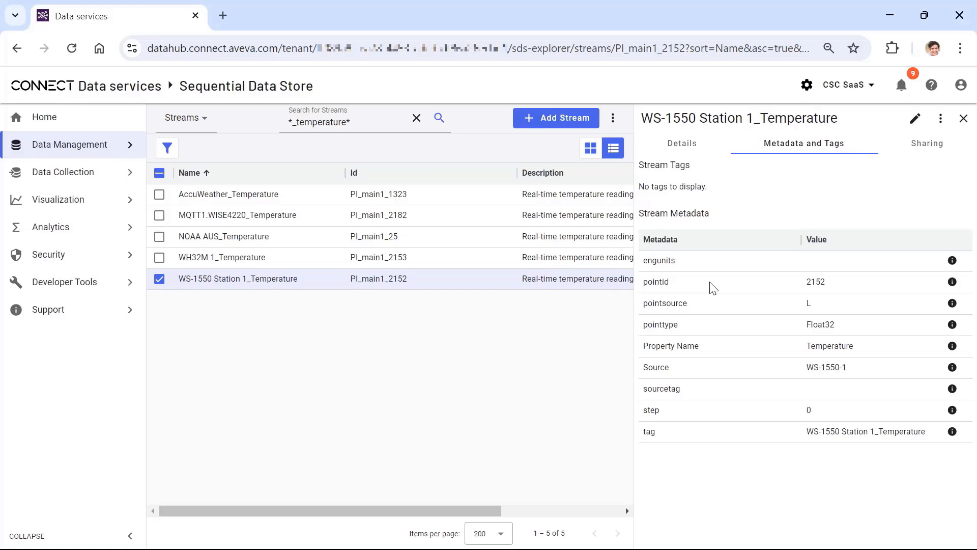
Step: Show the pages available under Data Management
click(132, 148)
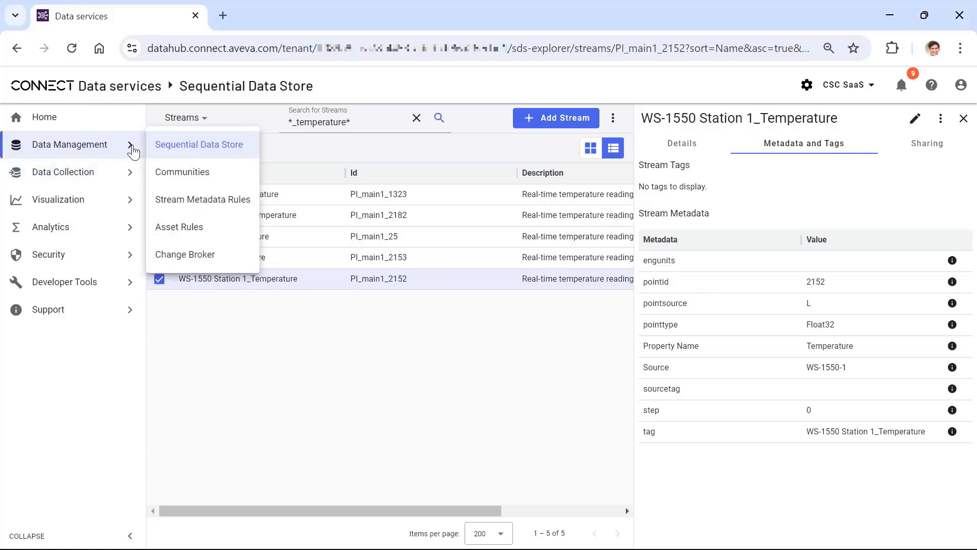